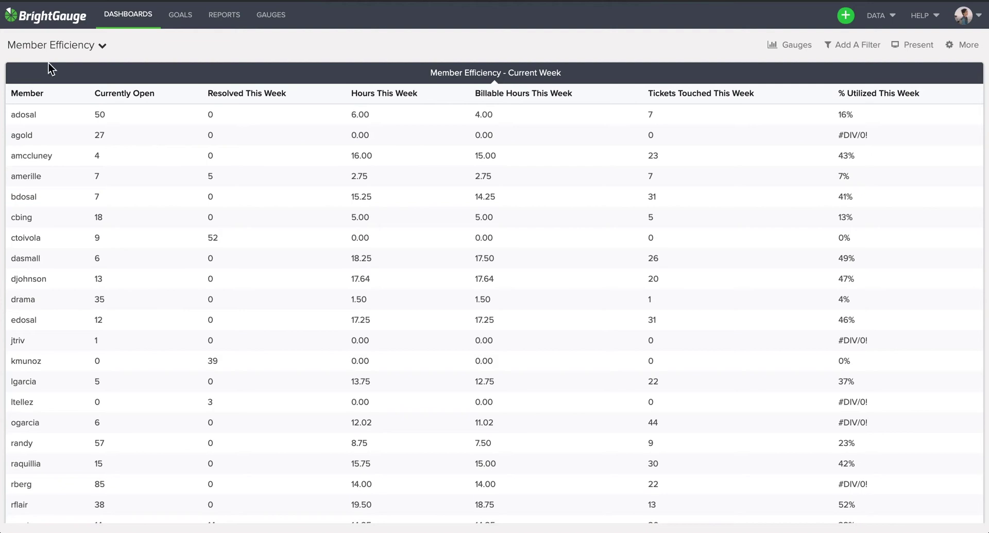
- Edit the Member Efficiency gauge in Gauge Builder and view its Resolved layer (id, resolved_by, resolution_date)
{"action": "left_click", "coordinate": [17, 73]}
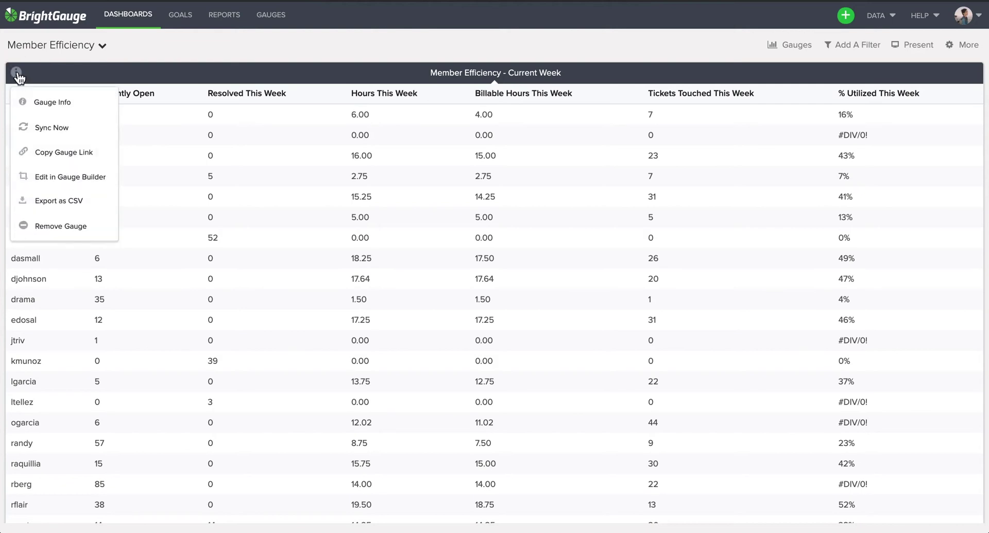
{"action": "left_click", "coordinate": [65, 156]}
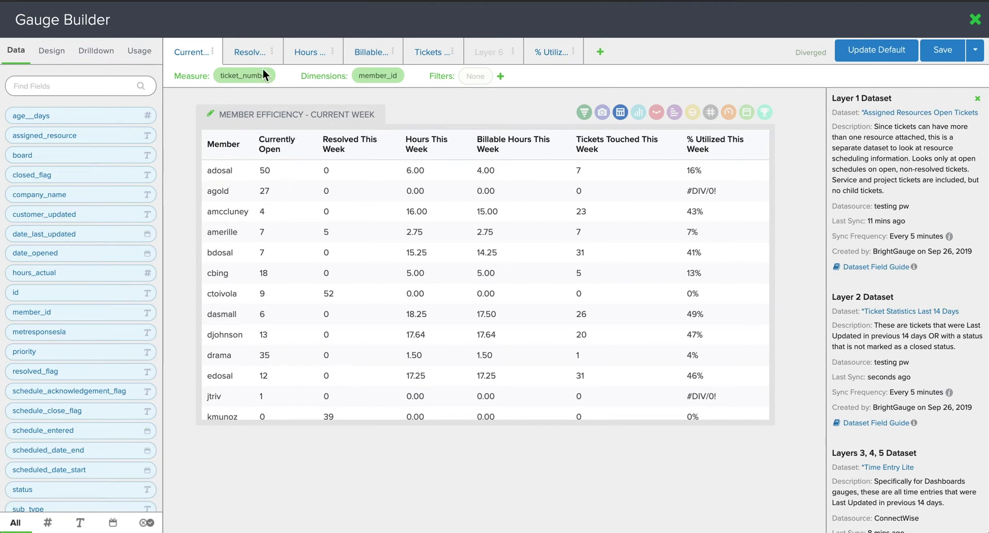
{"action": "left_click", "coordinate": [250, 57]}
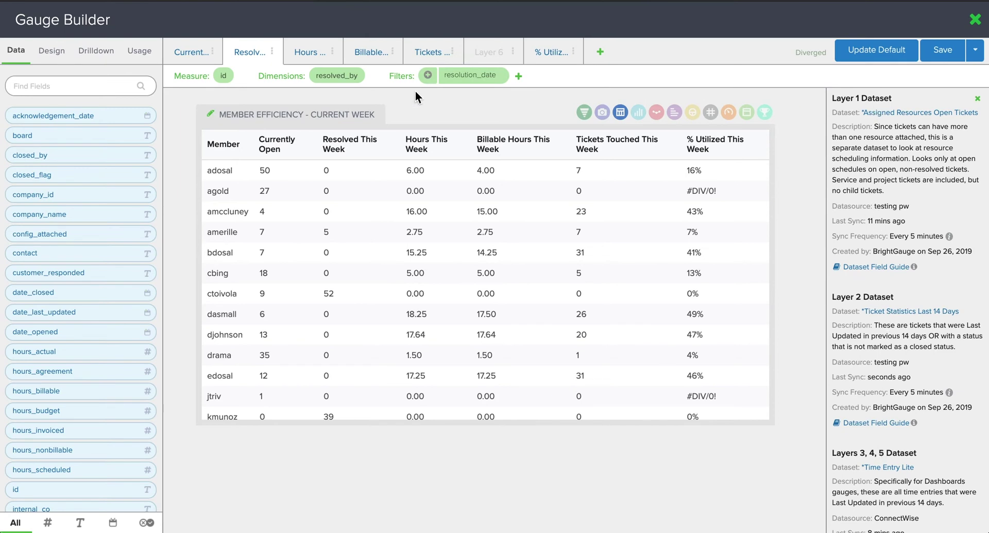
- Inspect the Hours, Billable, Tickets and Layer 6 layers, ending on the % Utilized formula
{"action": "left_click", "coordinate": [312, 54]}
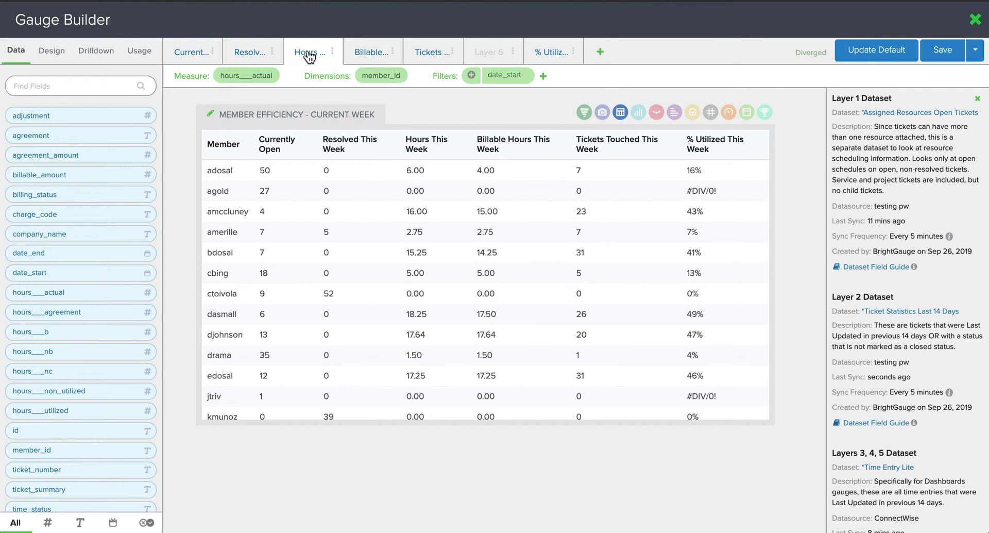
{"action": "left_click", "coordinate": [386, 53]}
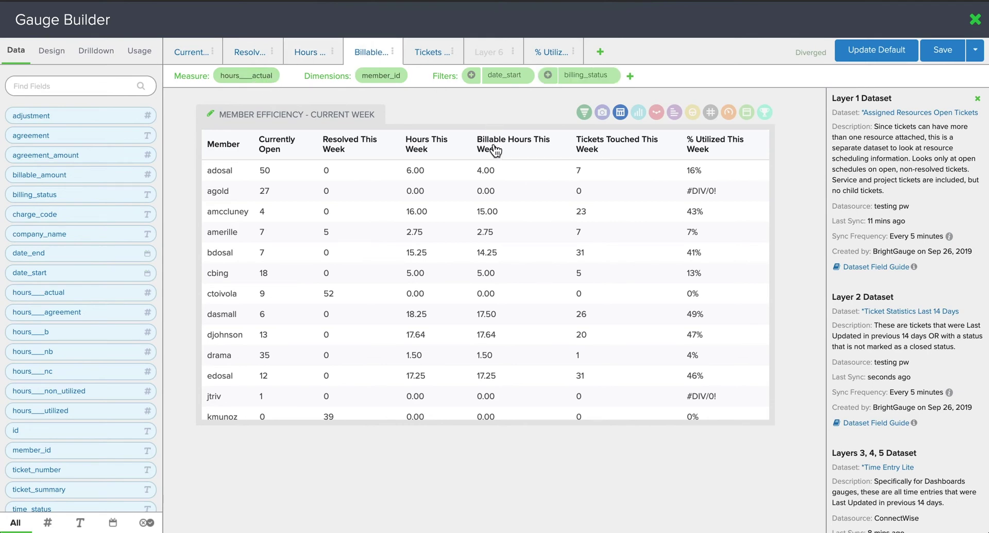
{"action": "left_click", "coordinate": [428, 57]}
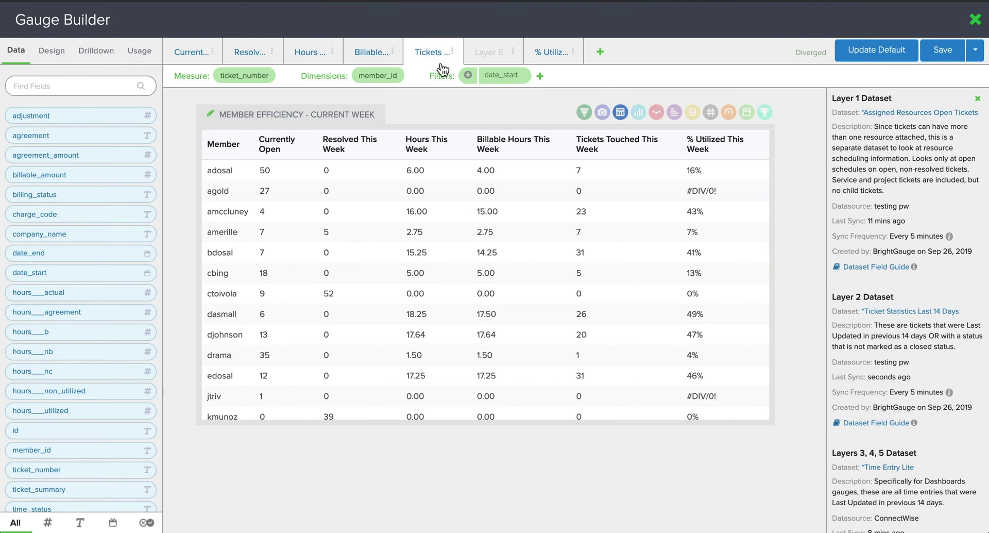
{"action": "left_click", "coordinate": [494, 55]}
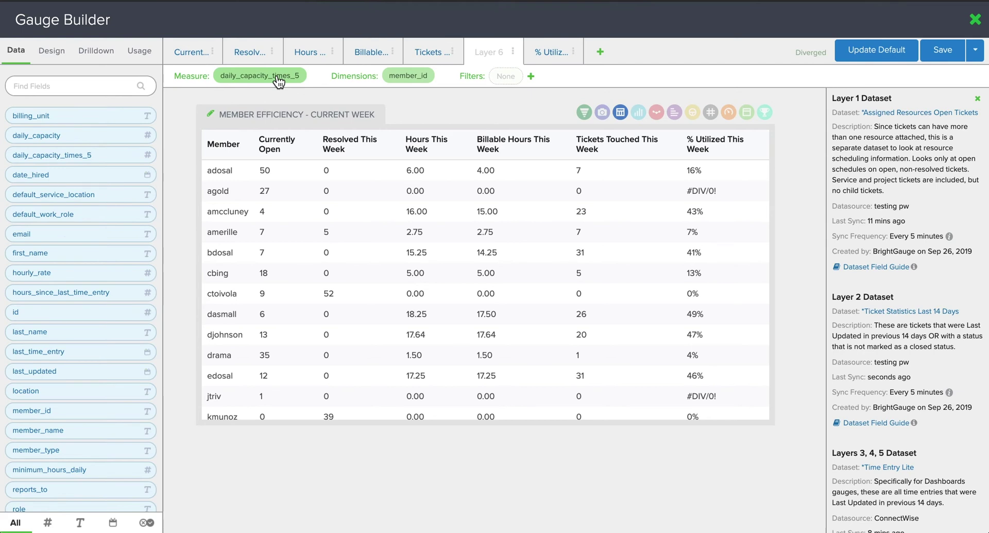
{"action": "left_click", "coordinate": [552, 52]}
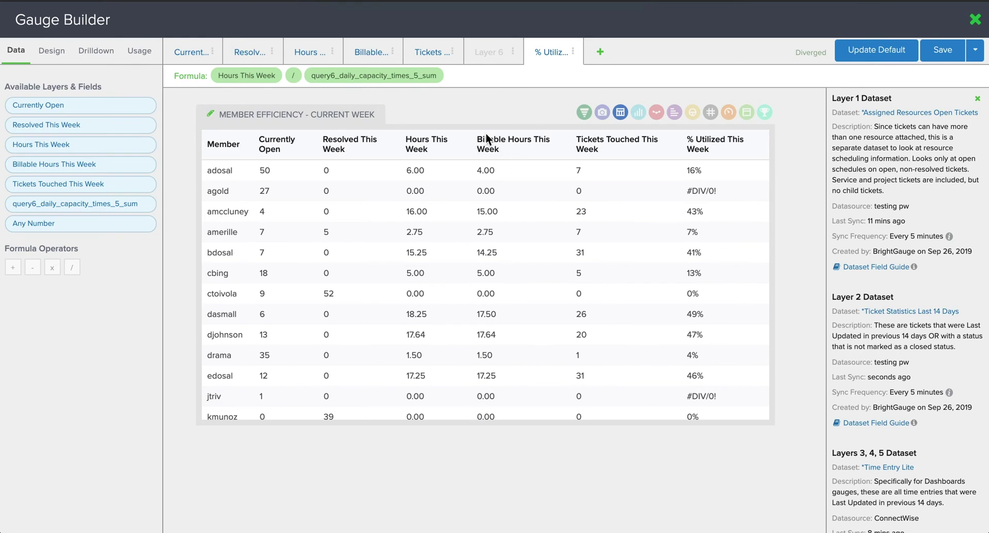
- Add calculated metric calc_metric_2 with formula Billable Hours This Week / Hours This Week
{"action": "left_click", "coordinate": [600, 53]}
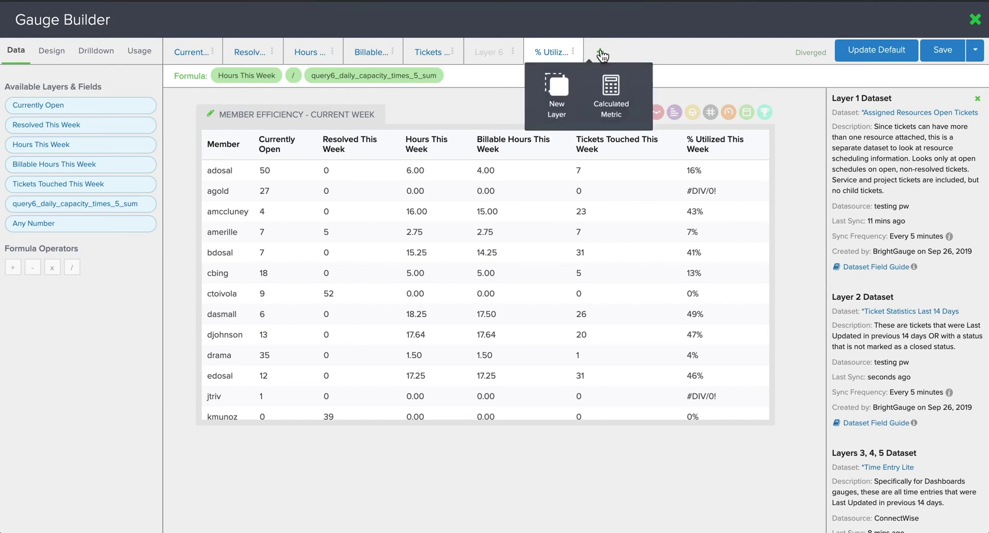
{"action": "left_click", "coordinate": [612, 95]}
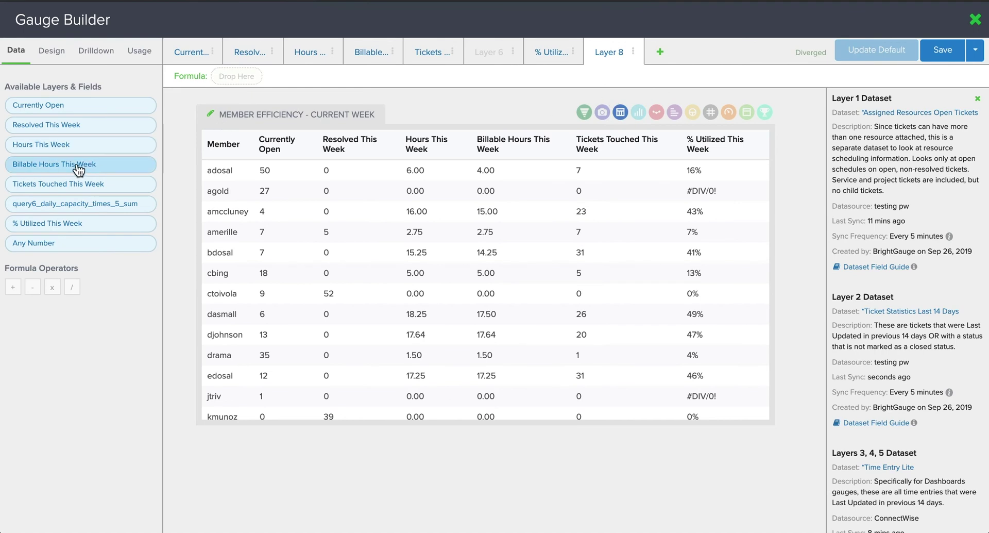
{"action": "left_click", "coordinate": [110, 167]}
{"action": "left_click_drag", "start_coordinate": [111, 167], "coordinate": [242, 76]}
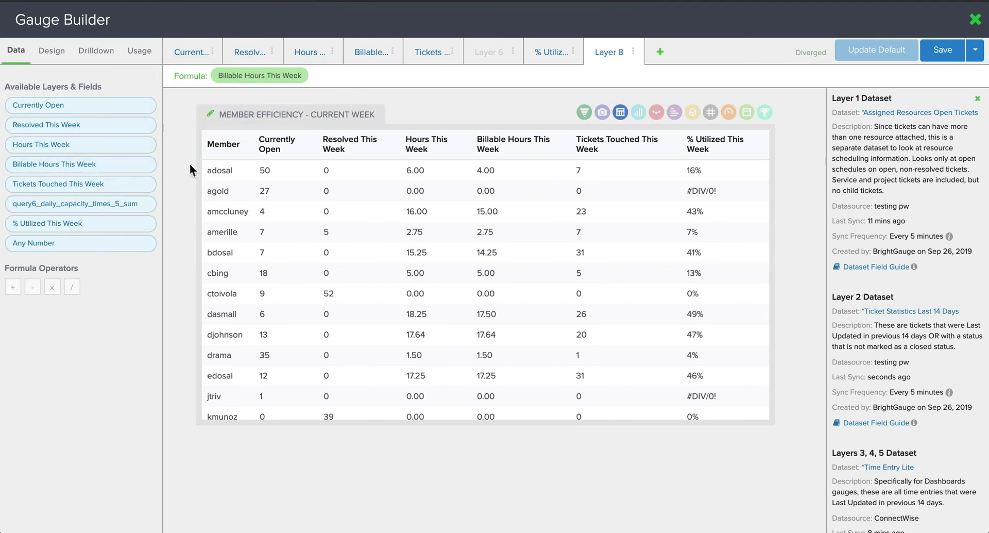
{"action": "left_click_drag", "start_coordinate": [72, 296], "coordinate": [329, 73]}
{"action": "left_click_drag", "start_coordinate": [83, 147], "coordinate": [369, 77]}
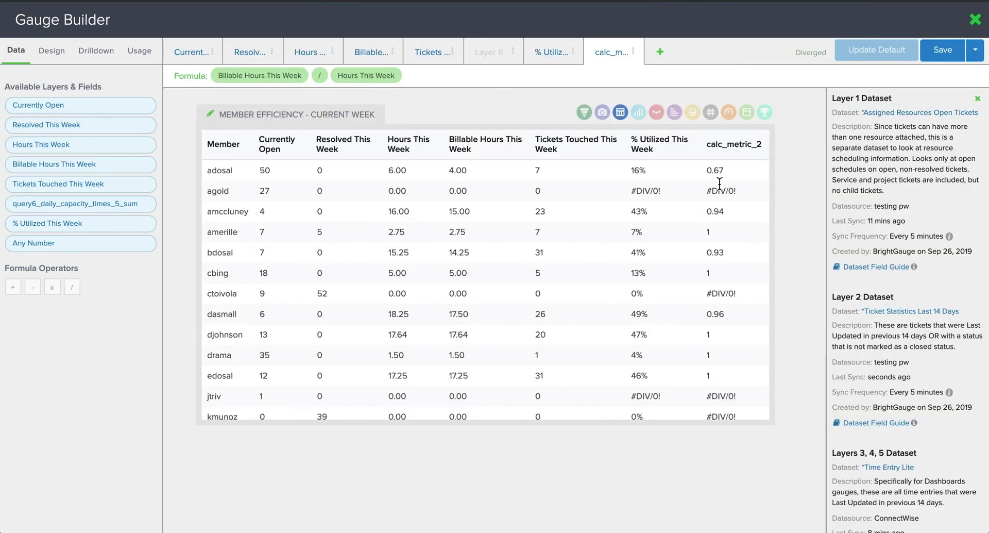
- Relabel calc_metric_2 as '% Billable' and format it as a percentage with 2 decimals
{"action": "left_click", "coordinate": [726, 149]}
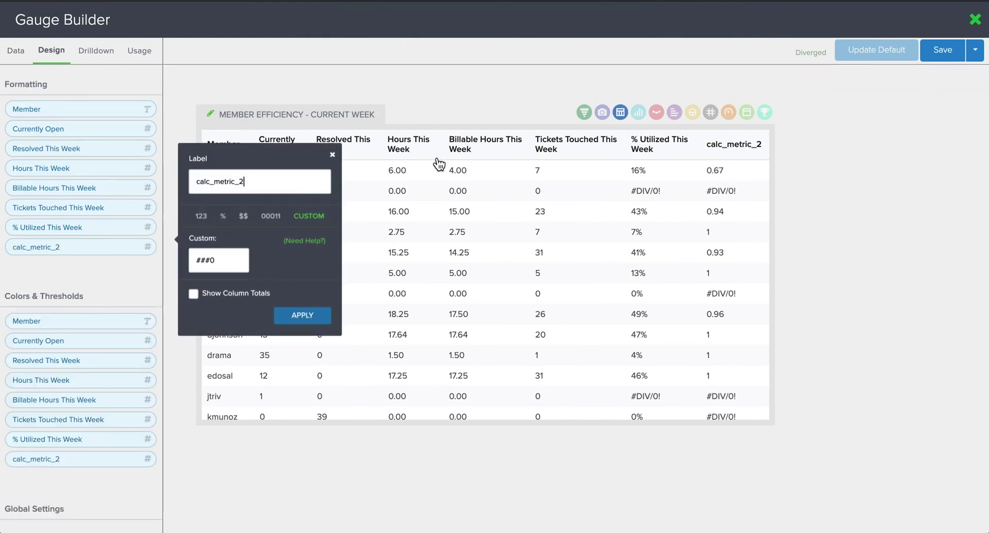
{"action": "double_click", "coordinate": [297, 180]}
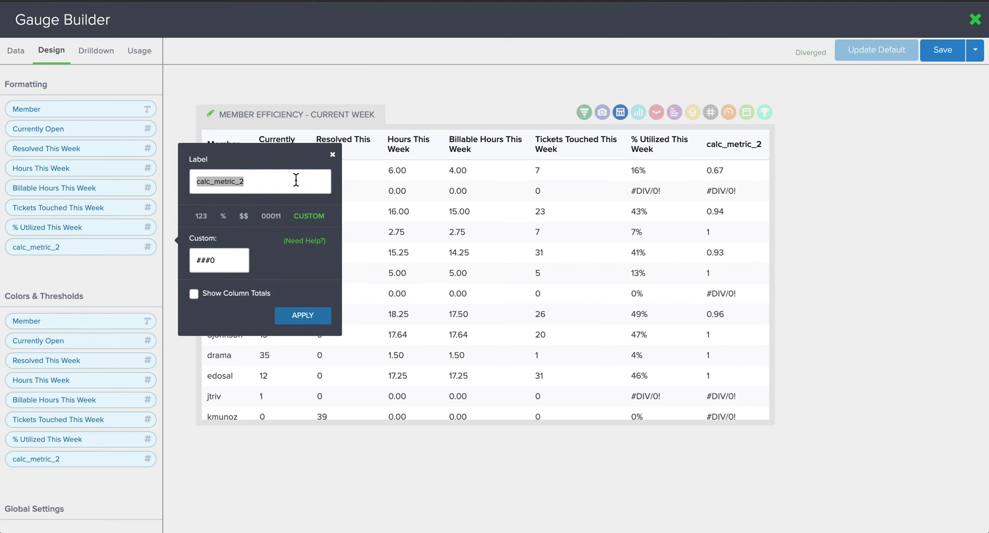
{"action": "type", "text": "% Billale"}
{"action": "key", "text": "BackSpace"}
{"action": "key", "text": "BackSpace"}
{"action": "type", "text": "ble"}
{"action": "left_click", "coordinate": [223, 215]}
{"action": "left_click", "coordinate": [238, 257]}
{"action": "left_click", "coordinate": [239, 257]}
{"action": "left_click", "coordinate": [298, 318]}
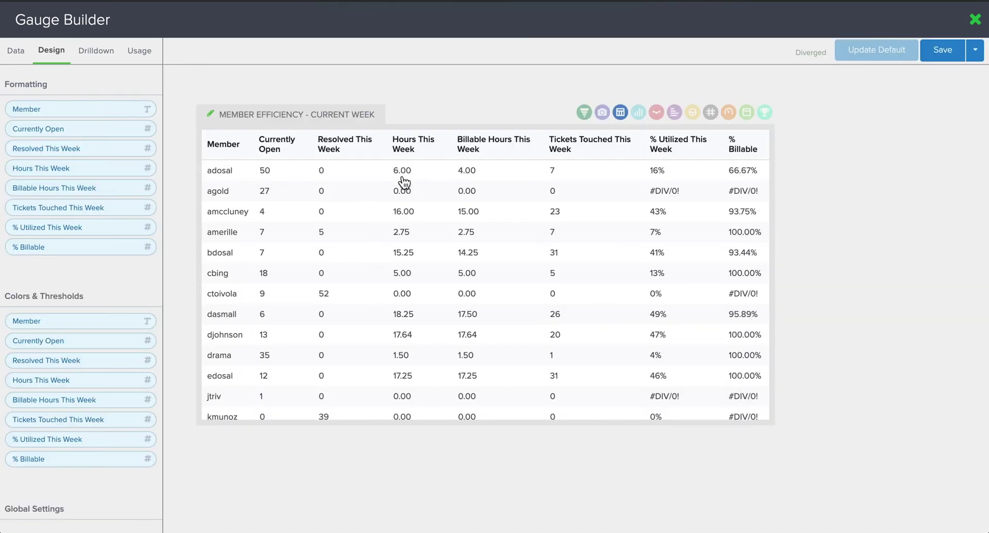
{"action": "left_click", "coordinate": [22, 57]}
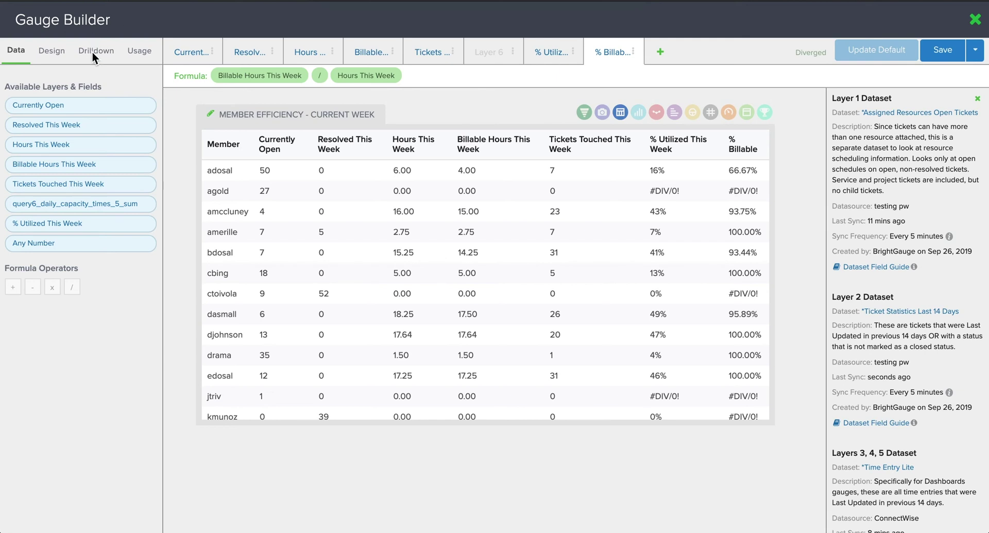
- On the Design tab, add a threshold colouring % Utilized This Week cells light green at >= .8
{"action": "left_click", "coordinate": [54, 51]}
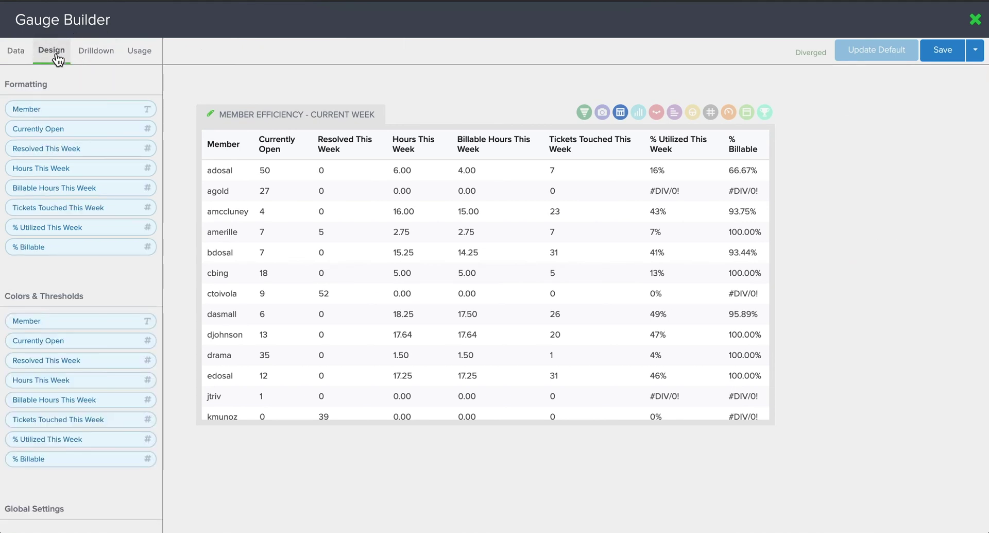
{"action": "scroll", "coordinate": [79, 206], "scroll_direction": "down", "scroll_amount": 1}
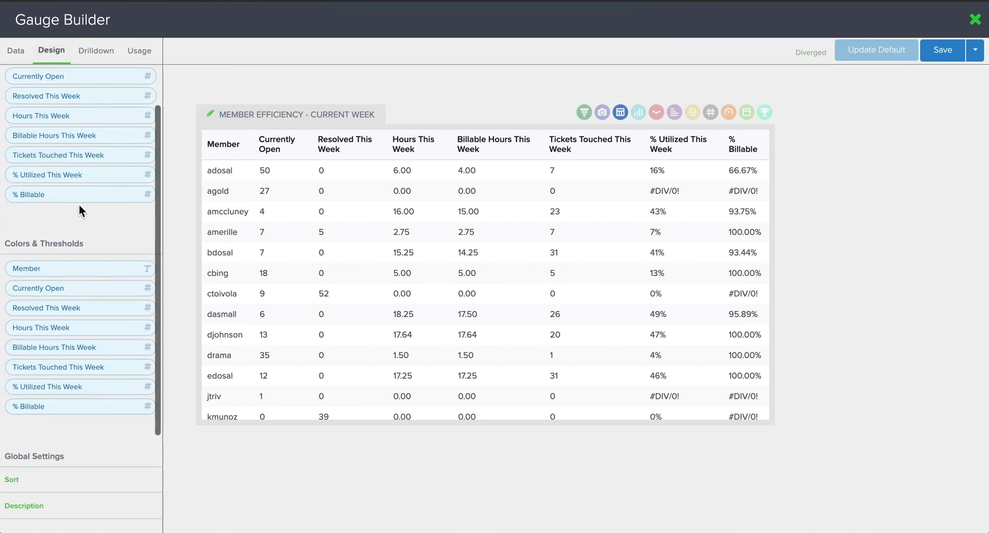
{"action": "left_click", "coordinate": [47, 393]}
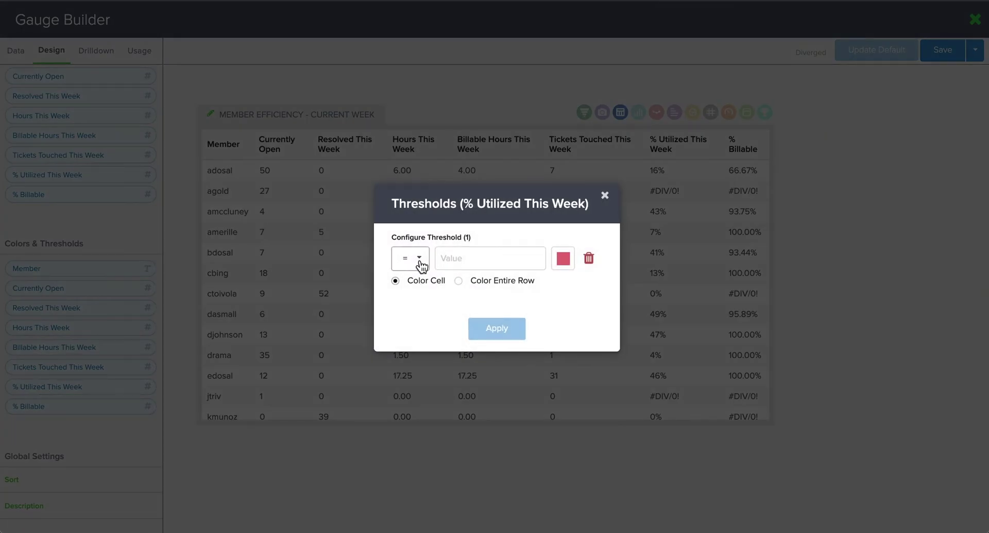
{"action": "left_click", "coordinate": [421, 262]}
{"action": "scroll", "coordinate": [417, 303], "scroll_direction": "down", "scroll_amount": 2}
{"action": "scroll", "coordinate": [414, 302], "scroll_direction": "down", "scroll_amount": 1}
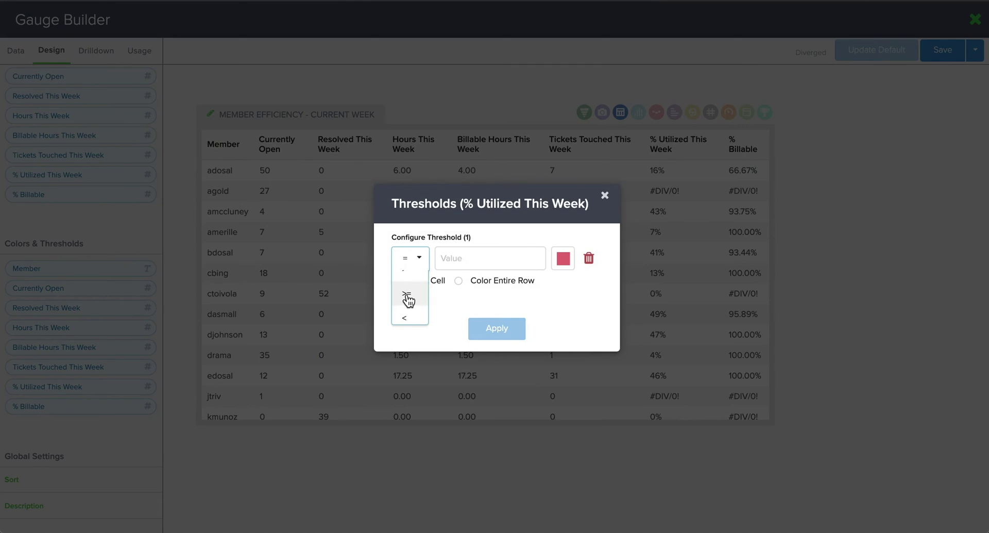
{"action": "left_click", "coordinate": [408, 297]}
{"action": "left_click", "coordinate": [442, 258]}
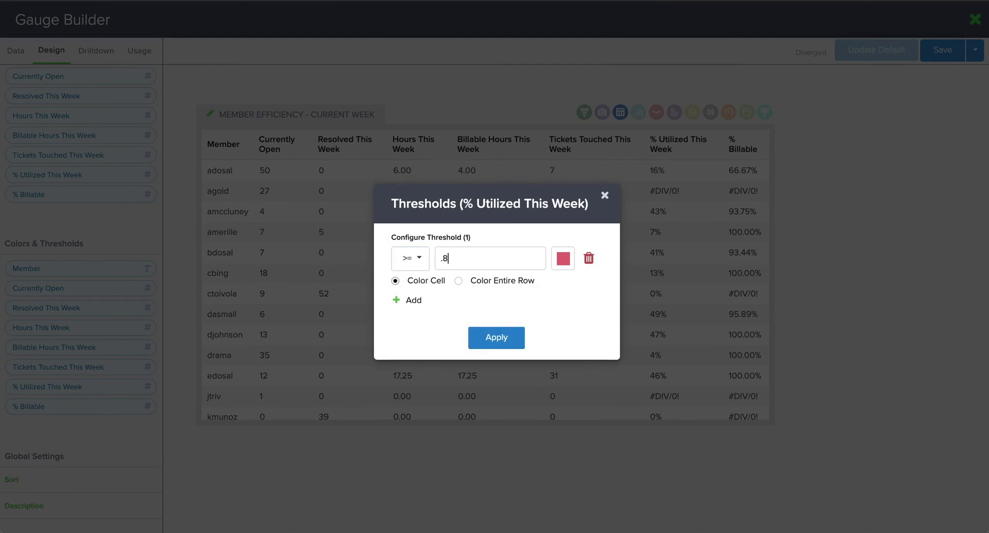
{"action": "left_click", "coordinate": [563, 259]}
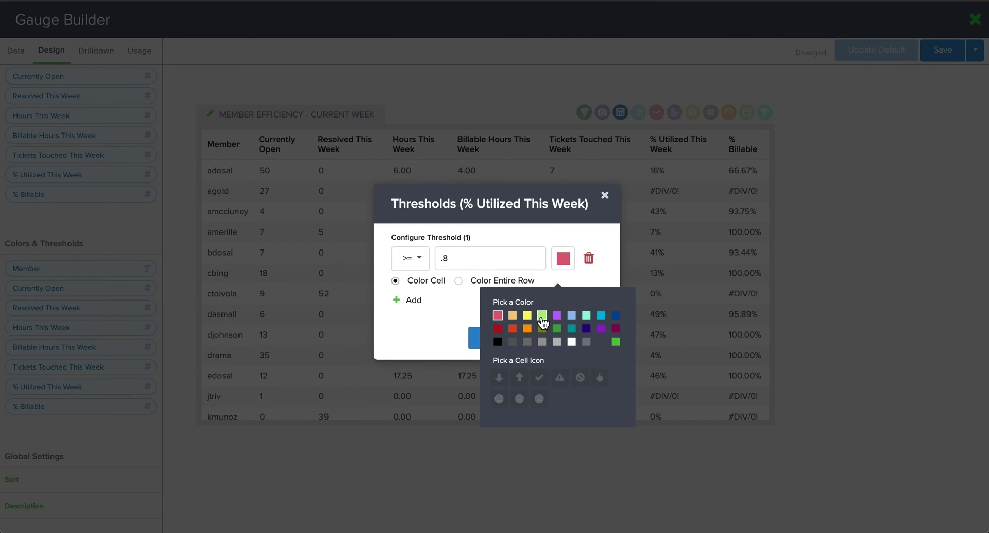
{"action": "left_click", "coordinate": [542, 316]}
{"action": "left_click", "coordinate": [499, 345]}
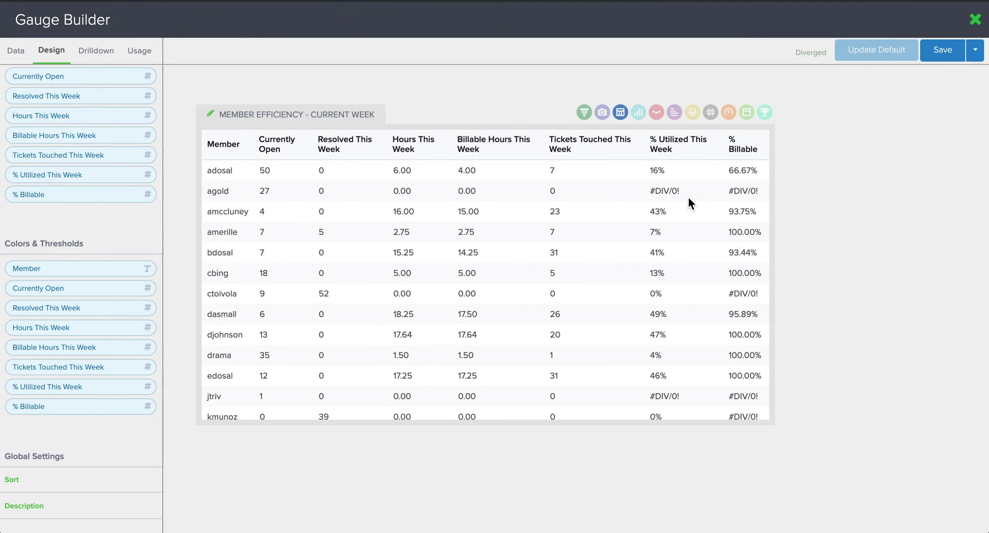
{"action": "scroll", "coordinate": [674, 185], "scroll_direction": "down", "scroll_amount": 5}
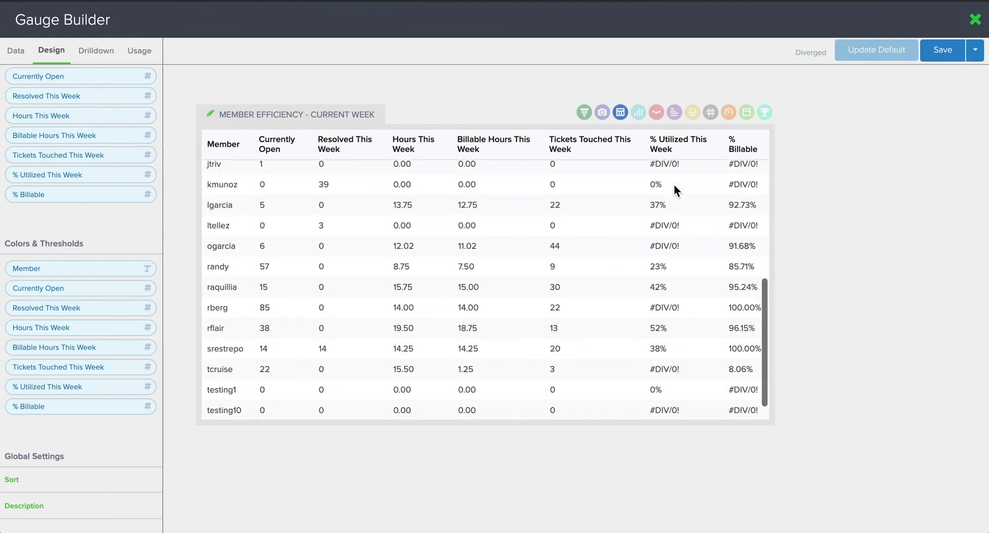
{"action": "scroll", "coordinate": [673, 186], "scroll_direction": "up", "scroll_amount": 3}
{"action": "scroll", "coordinate": [674, 188], "scroll_direction": "up", "scroll_amount": 3}
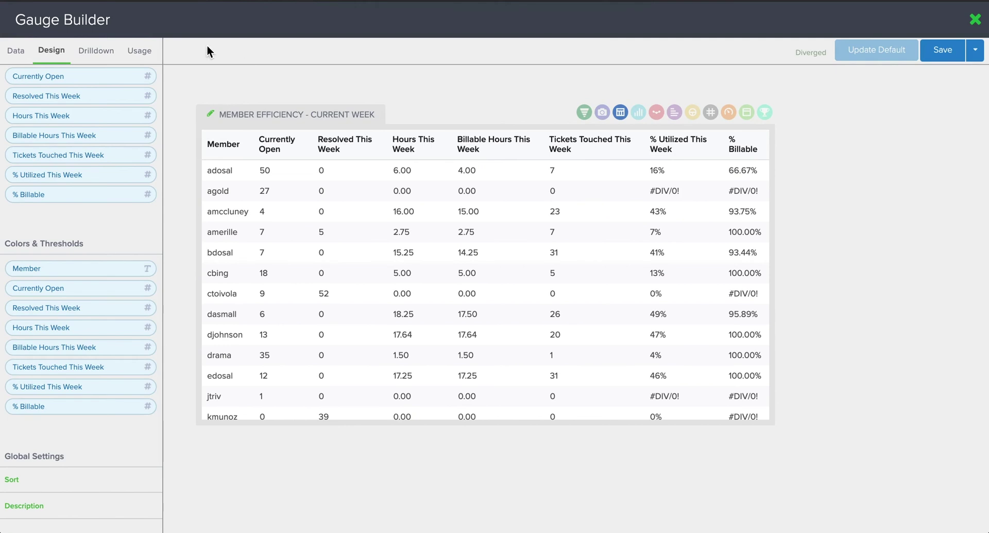
- Save over the existing Member Efficiency - Current Week gauge and close the Gauge Builder
{"action": "scroll", "coordinate": [361, 255], "scroll_direction": "down", "scroll_amount": 1}
{"action": "scroll", "coordinate": [357, 250], "scroll_direction": "up", "scroll_amount": 1}
{"action": "left_click", "coordinate": [18, 57]}
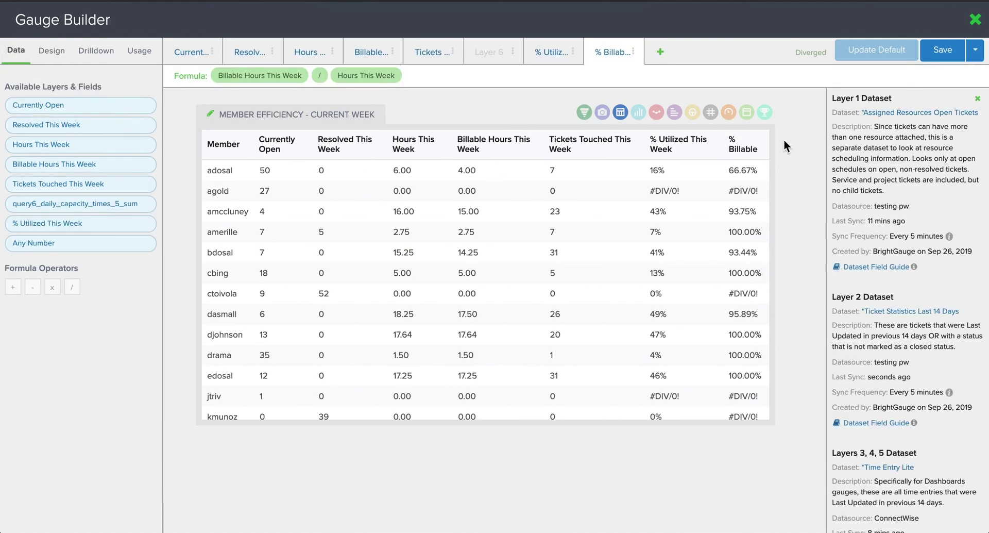
{"action": "left_click", "coordinate": [938, 50]}
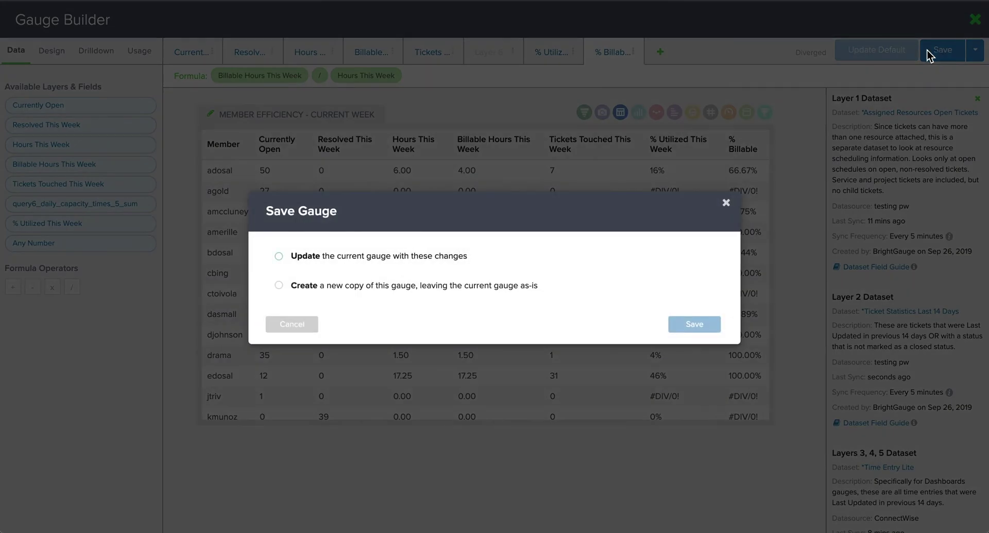
{"action": "left_click", "coordinate": [390, 259]}
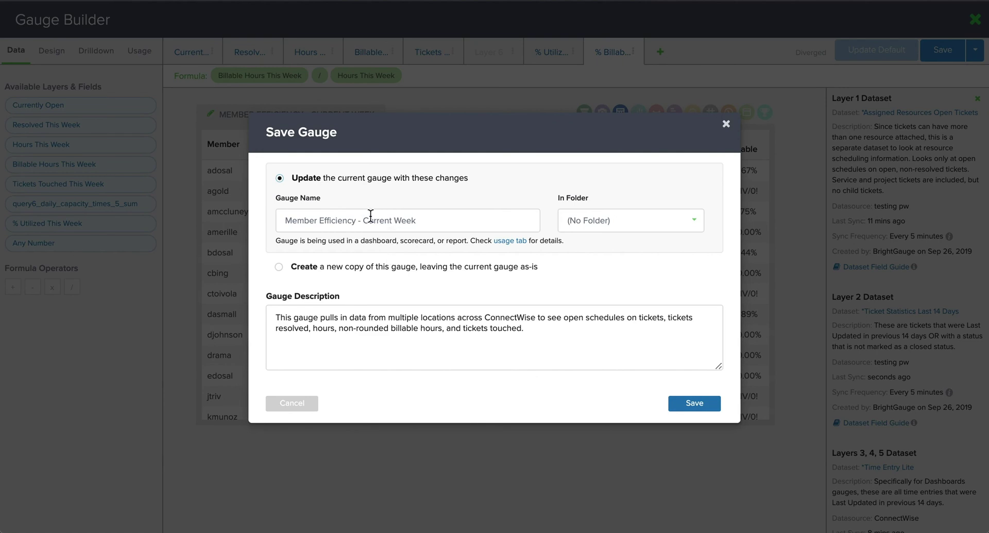
{"action": "left_click", "coordinate": [690, 405]}
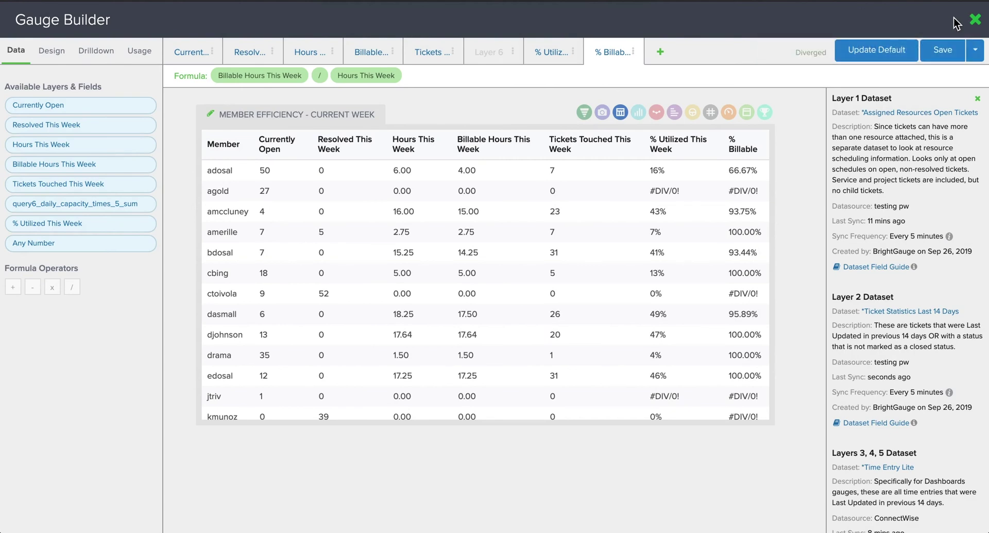
{"action": "left_click", "coordinate": [969, 22]}
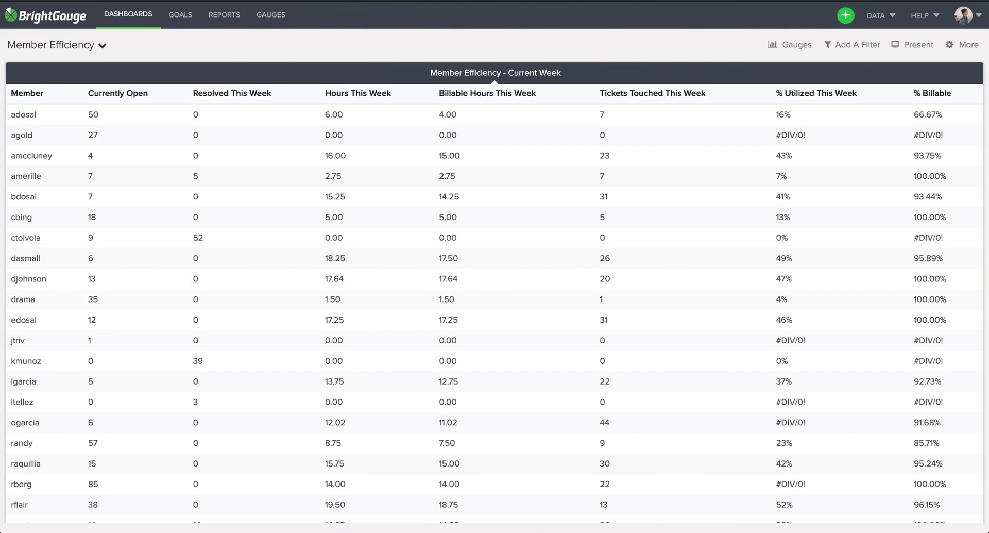
- Add a dashboard filter named 'Tech Team' using the resolved_by field
{"action": "left_click", "coordinate": [865, 45]}
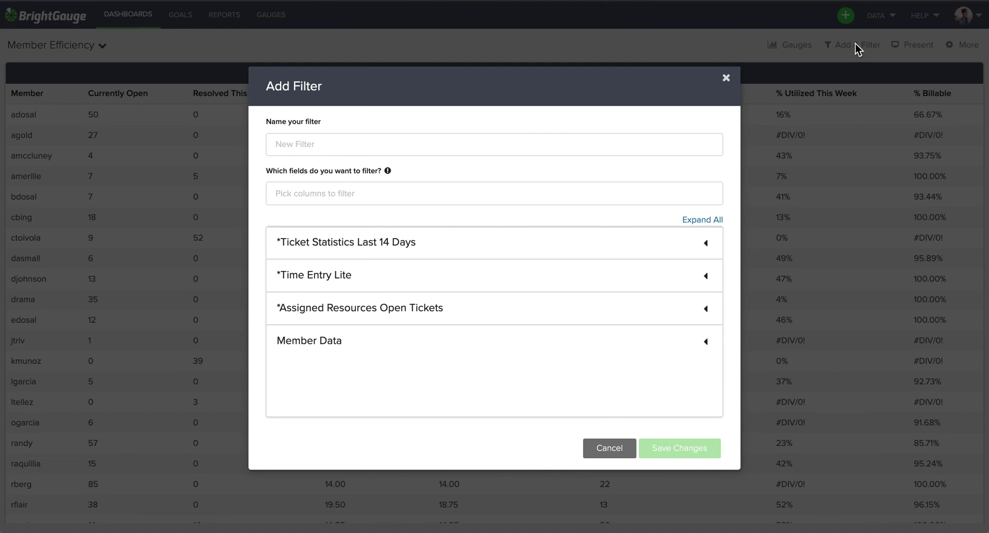
{"action": "left_click", "coordinate": [361, 141]}
{"action": "type", "text": "Tech Team"}
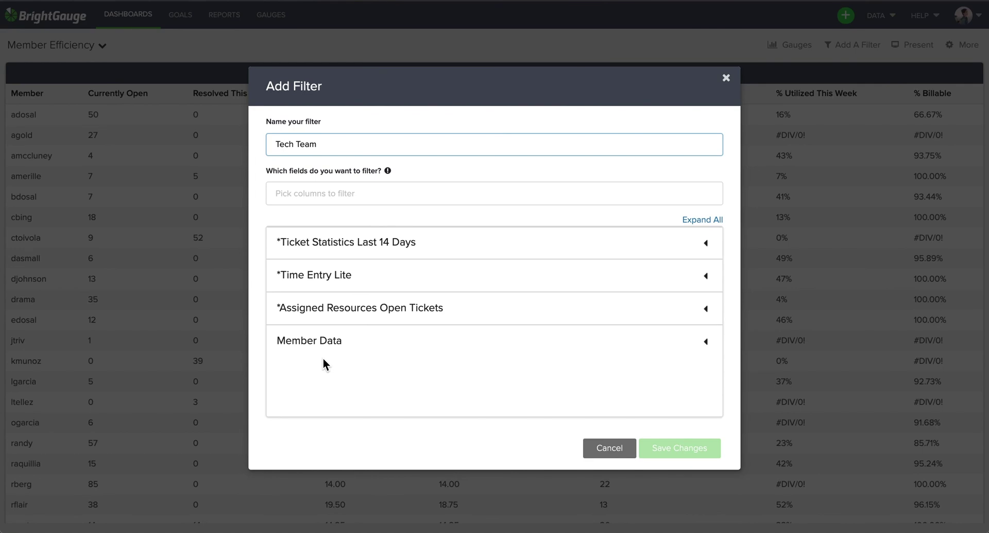
{"action": "left_click", "coordinate": [342, 243]}
{"action": "scroll", "coordinate": [398, 274], "scroll_direction": "down", "scroll_amount": 10}
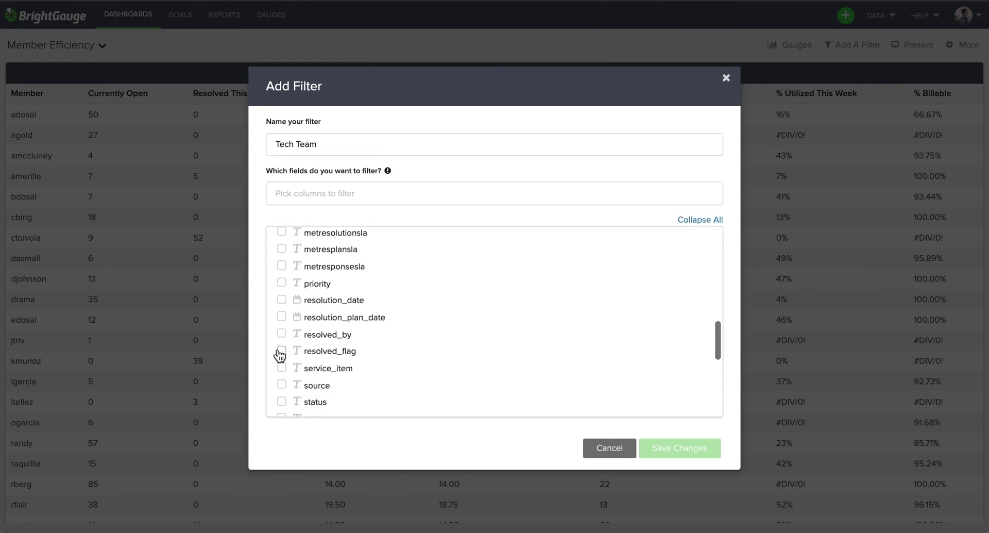
{"action": "left_click", "coordinate": [283, 334]}
- Map the filter to member_id in Time Entry Lite, Assigned Resources Open Tickets and Member Data
{"action": "scroll", "coordinate": [356, 306], "scroll_direction": "down", "scroll_amount": 5}
{"action": "left_click", "coordinate": [353, 308]}
{"action": "scroll", "coordinate": [353, 304], "scroll_direction": "down", "scroll_amount": 5}
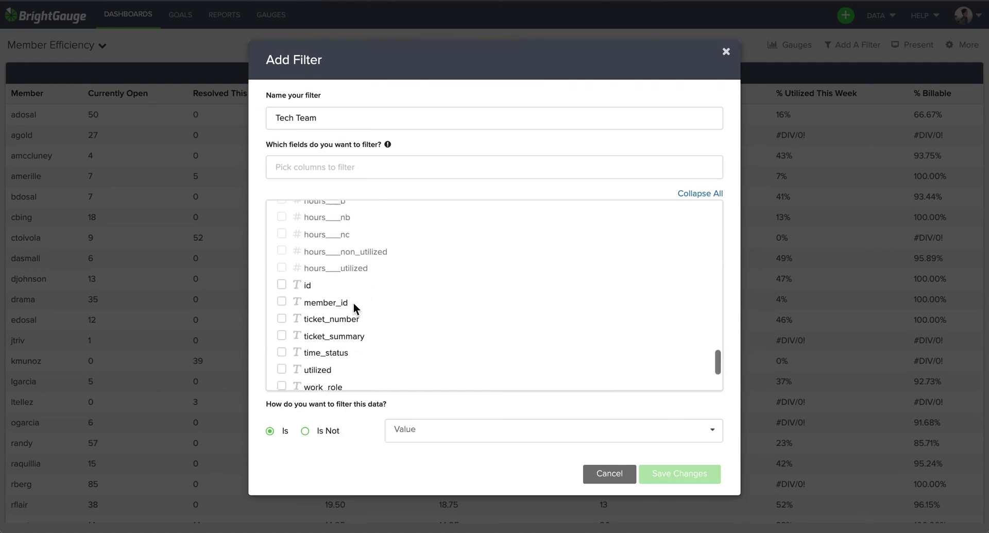
{"action": "scroll", "coordinate": [354, 304], "scroll_direction": "up", "scroll_amount": 2}
{"action": "scroll", "coordinate": [353, 302], "scroll_direction": "down", "scroll_amount": 3}
{"action": "left_click", "coordinate": [281, 327]}
{"action": "scroll", "coordinate": [327, 314], "scroll_direction": "down", "scroll_amount": 1}
{"action": "scroll", "coordinate": [327, 314], "scroll_direction": "down", "scroll_amount": 2}
{"action": "left_click", "coordinate": [326, 343]}
{"action": "scroll", "coordinate": [334, 267], "scroll_direction": "down", "scroll_amount": 4}
{"action": "scroll", "coordinate": [337, 268], "scroll_direction": "down", "scroll_amount": 2}
{"action": "left_click", "coordinate": [282, 301]}
{"action": "scroll", "coordinate": [283, 301], "scroll_direction": "down", "scroll_amount": 1}
{"action": "scroll", "coordinate": [310, 303], "scroll_direction": "down", "scroll_amount": 5}
{"action": "left_click", "coordinate": [309, 374]}
{"action": "scroll", "coordinate": [327, 318], "scroll_direction": "down", "scroll_amount": 5}
{"action": "scroll", "coordinate": [309, 322], "scroll_direction": "down", "scroll_amount": 5}
{"action": "left_click", "coordinate": [282, 331]}
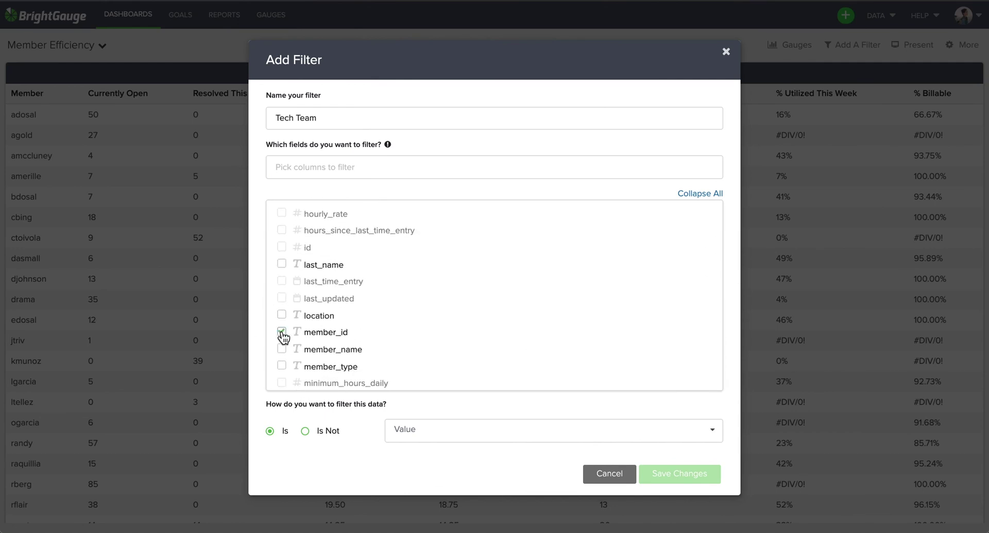
- Select the eight tech-team members as the filter values and save the filter
{"action": "left_click", "coordinate": [427, 437]}
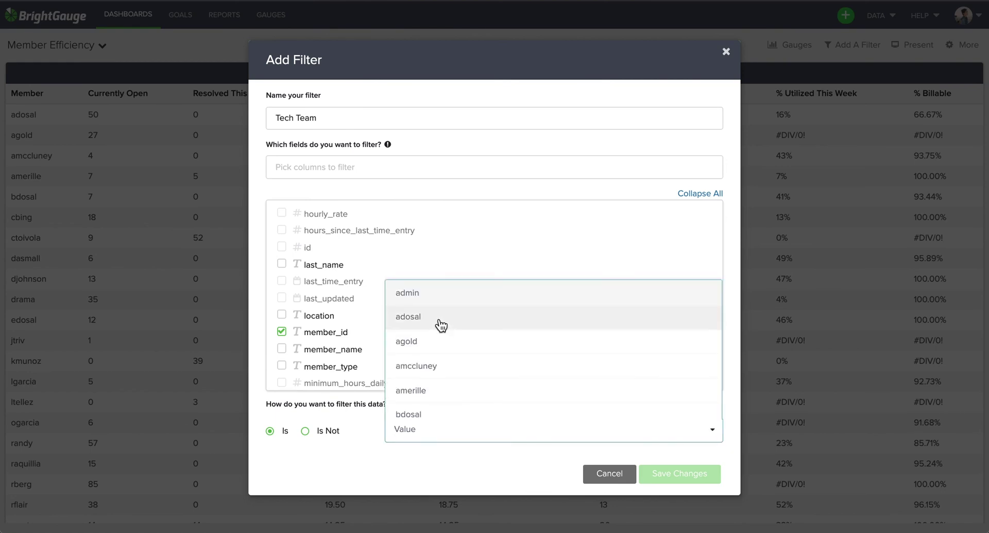
{"action": "scroll", "coordinate": [441, 327], "scroll_direction": "down", "scroll_amount": 1}
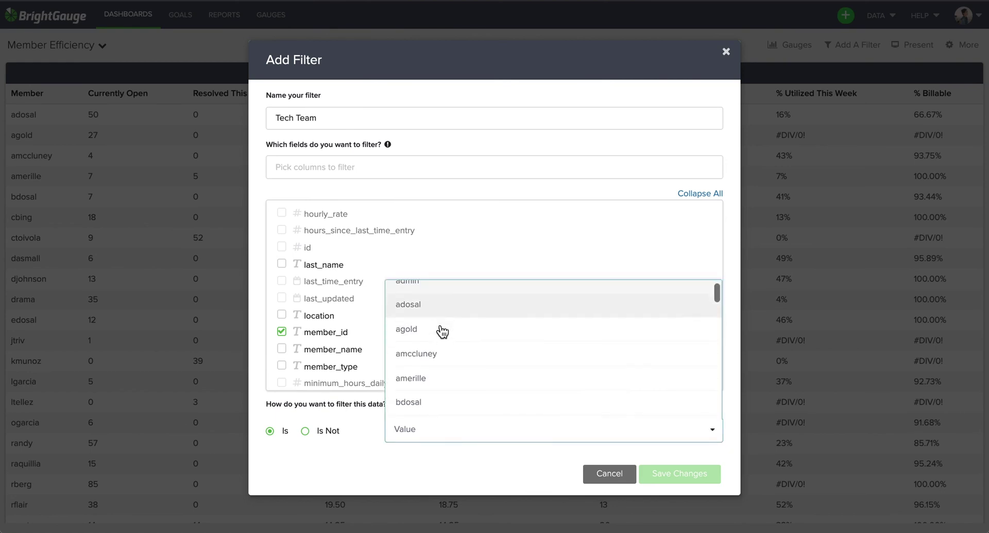
{"action": "left_click", "coordinate": [430, 355]}
{"action": "left_click", "coordinate": [428, 361]}
{"action": "scroll", "coordinate": [426, 361], "scroll_direction": "down", "scroll_amount": 3}
{"action": "left_click", "coordinate": [426, 363]}
{"action": "left_click", "coordinate": [421, 360]}
{"action": "left_click", "coordinate": [420, 380]}
{"action": "scroll", "coordinate": [428, 353], "scroll_direction": "down", "scroll_amount": 4}
{"action": "left_click", "coordinate": [424, 354]}
{"action": "scroll", "coordinate": [429, 359], "scroll_direction": "down", "scroll_amount": 3}
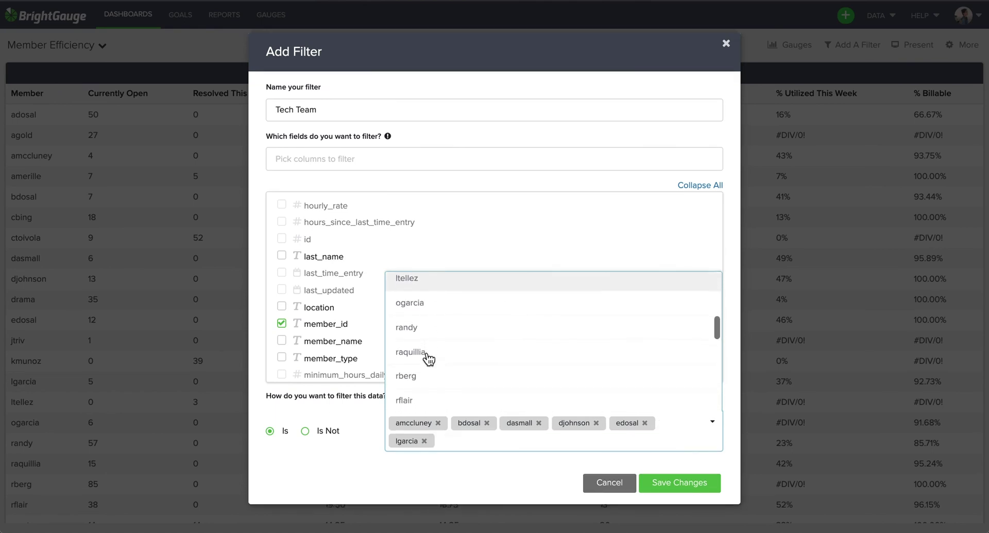
{"action": "left_click", "coordinate": [429, 359]}
{"action": "scroll", "coordinate": [428, 359], "scroll_direction": "down", "scroll_amount": 2}
{"action": "left_click", "coordinate": [427, 364]}
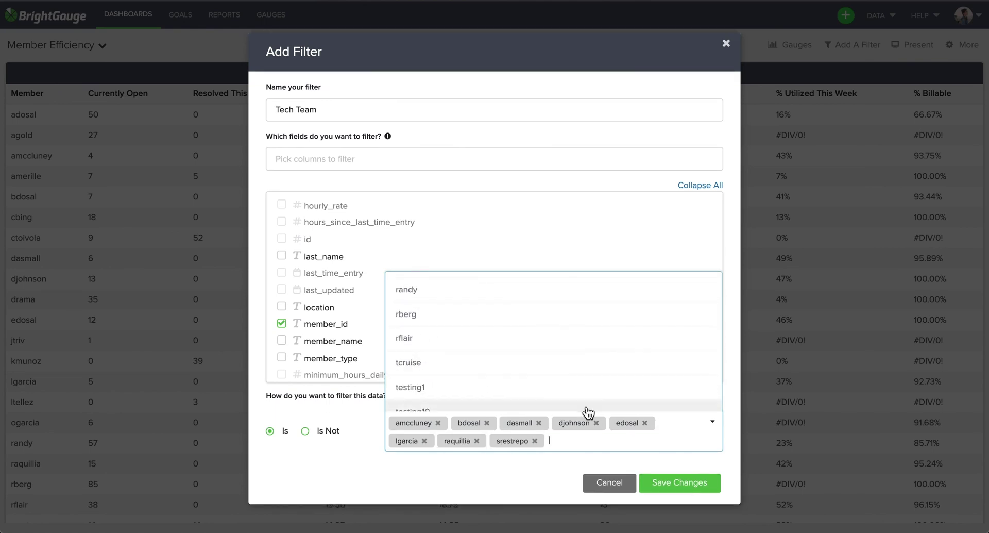
{"action": "left_click", "coordinate": [679, 483]}
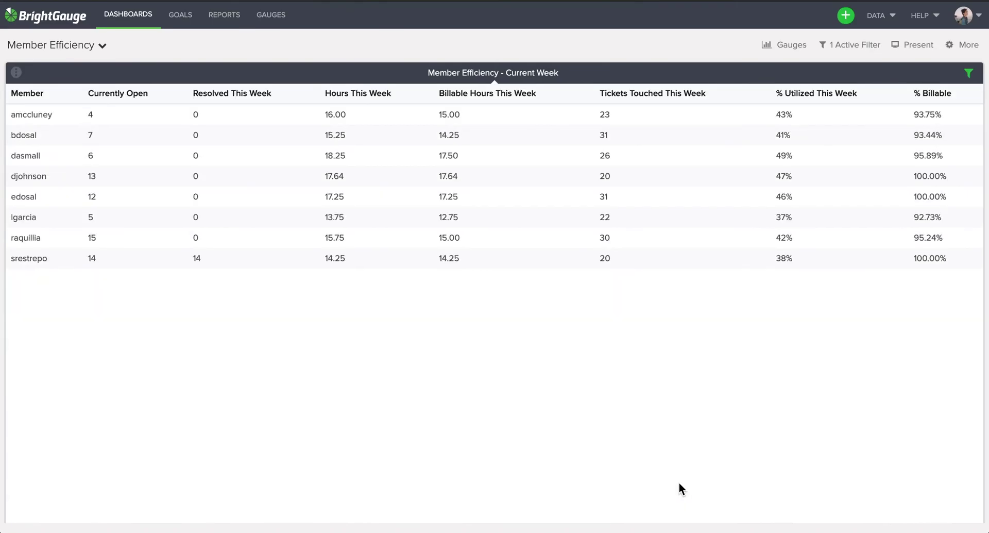
- Resize the Member Efficiency - Current Week gauge shorter to fit its eight member rows
{"action": "scroll", "coordinate": [837, 357], "scroll_direction": "down", "scroll_amount": 1}
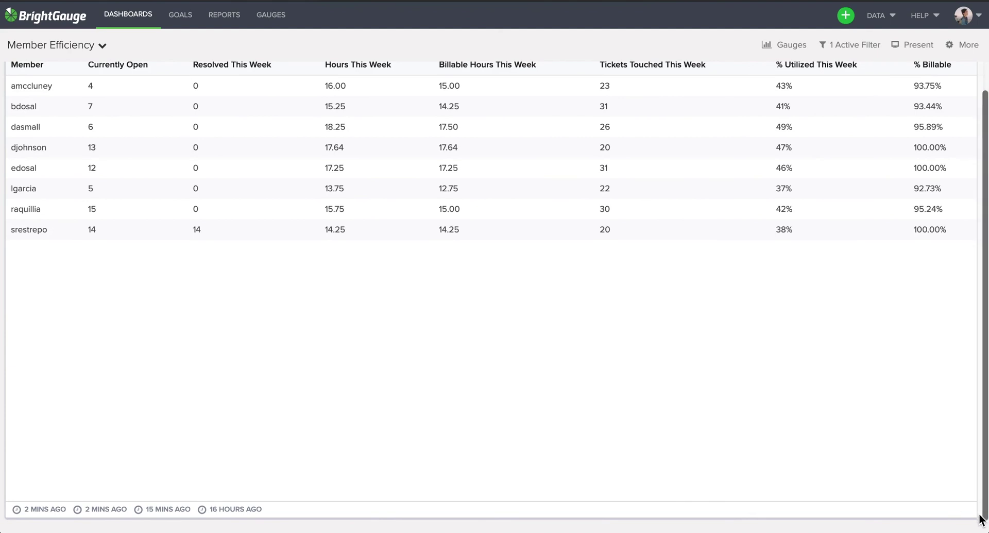
{"action": "left_click_drag", "start_coordinate": [973, 518], "coordinate": [947, 345]}
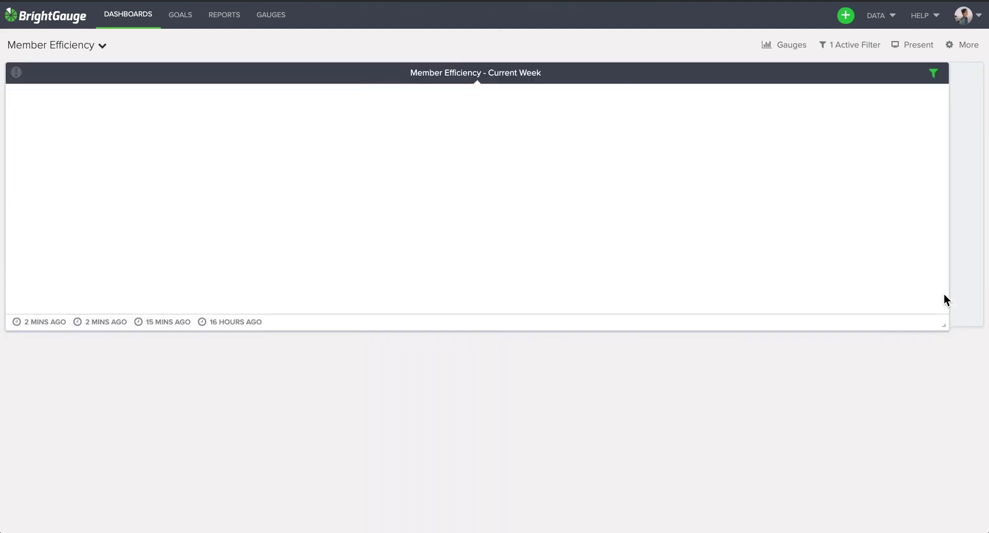